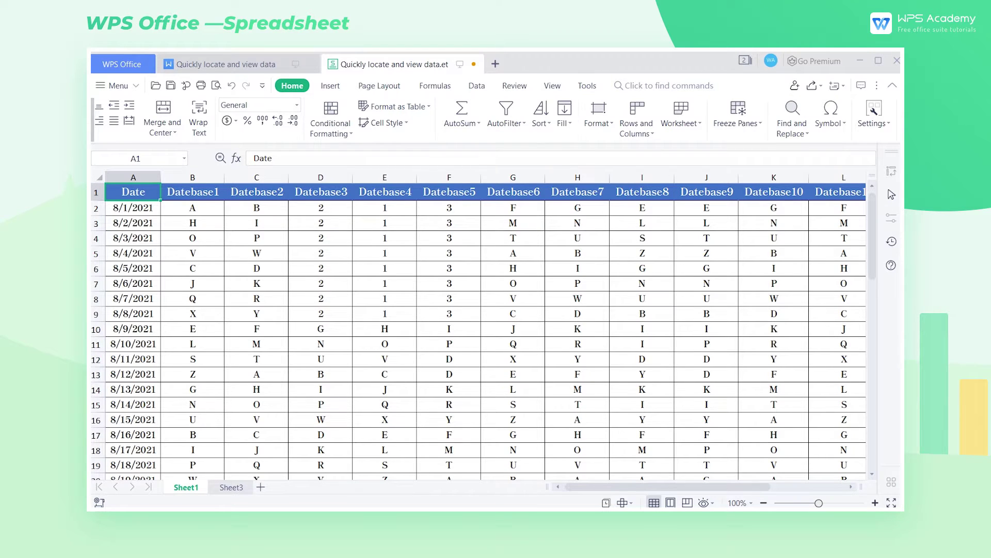
Step: Select cell H19 inside the data, then jump back to A1 with Ctrl+Home
{"action": "scroll", "coordinate": [409, 248], "scroll_direction": "down", "scroll_amount": 7}
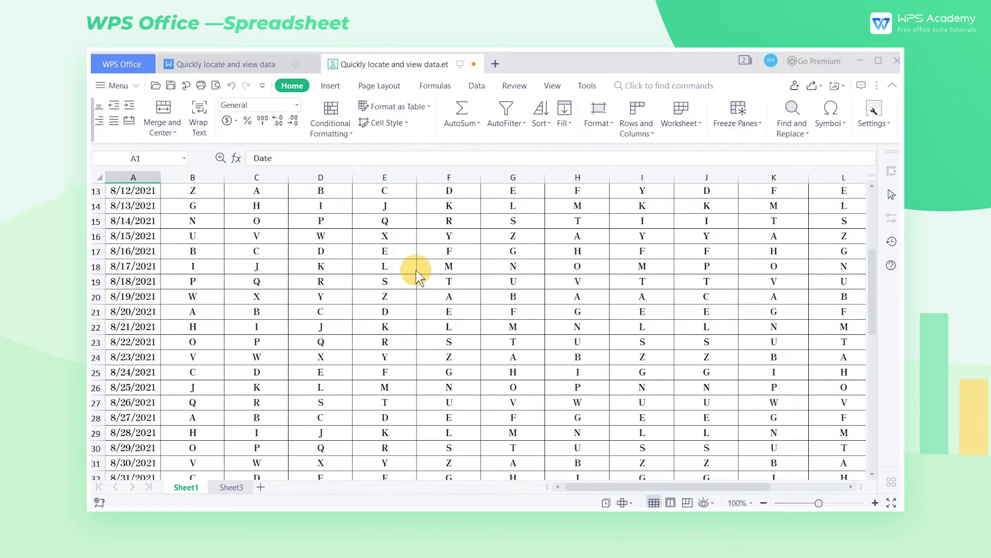
{"action": "scroll", "coordinate": [448, 301], "scroll_direction": "down", "scroll_amount": 7}
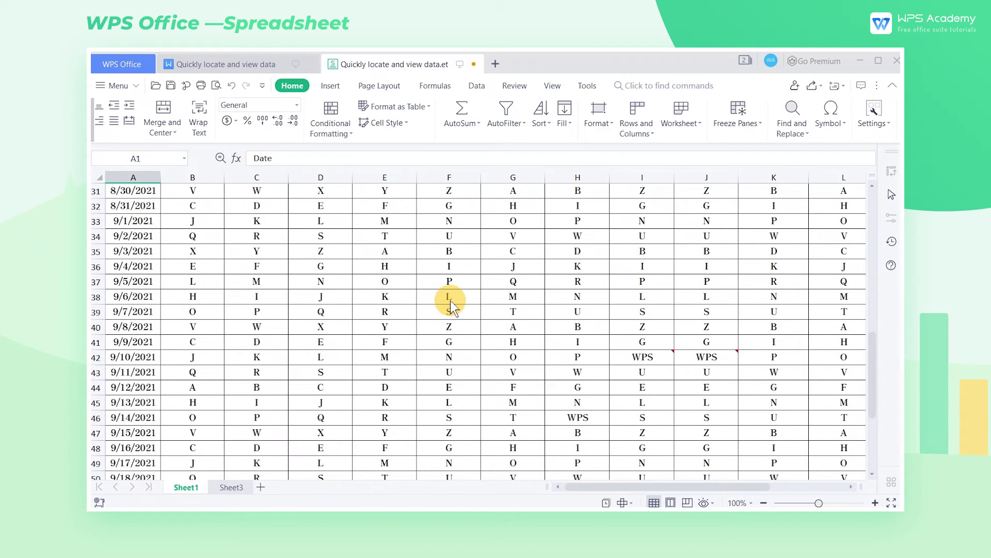
{"action": "scroll", "coordinate": [450, 301], "scroll_direction": "down", "scroll_amount": 1}
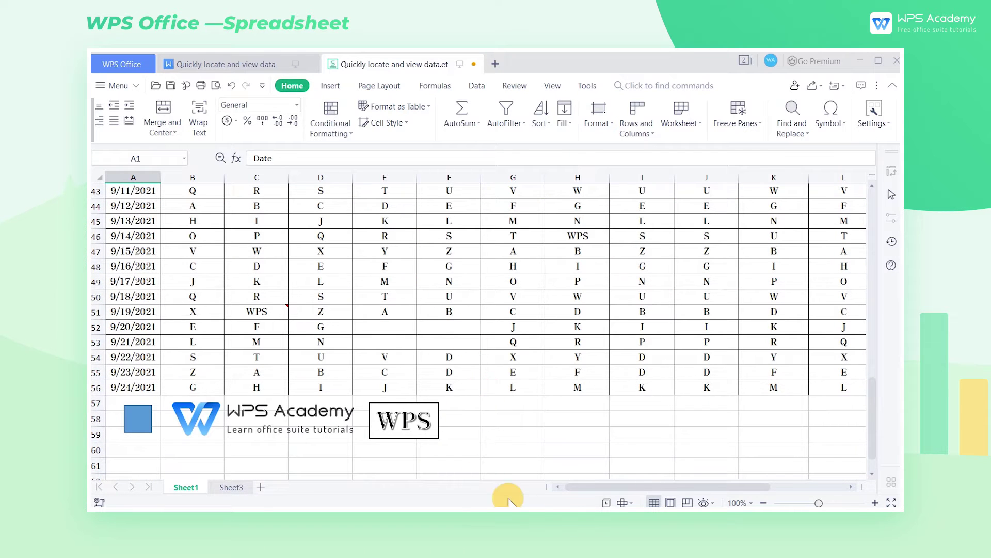
{"action": "mouse_move", "coordinate": [571, 489]}
{"action": "left_mouse_down"}
{"action": "mouse_move", "coordinate": [666, 482]}
{"action": "mouse_move", "coordinate": [560, 483]}
{"action": "left_mouse_up"}
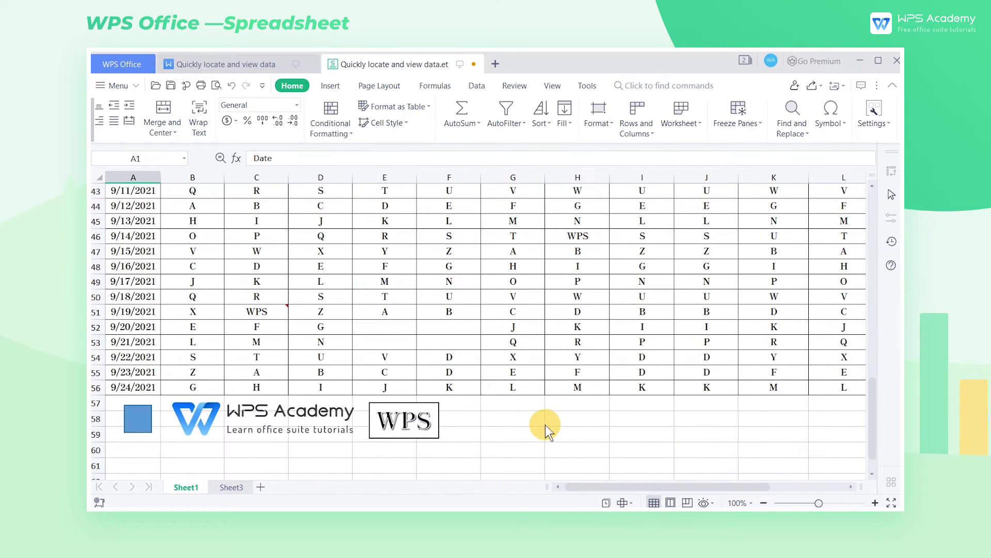
{"action": "scroll", "coordinate": [546, 413], "scroll_direction": "up", "scroll_amount": 6}
{"action": "scroll", "coordinate": [545, 402], "scroll_direction": "up", "scroll_amount": 7}
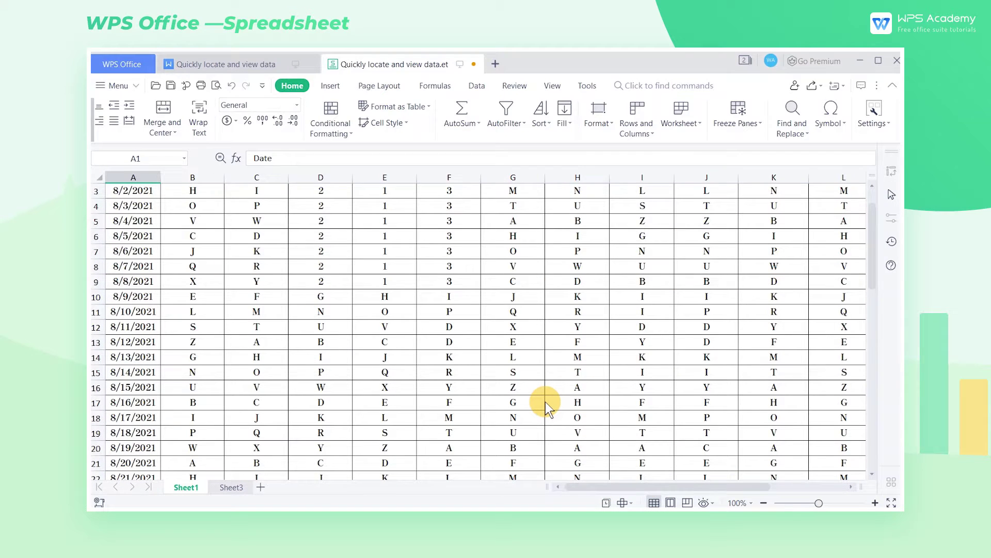
{"action": "scroll", "coordinate": [517, 351], "scroll_direction": "down", "scroll_amount": 2}
{"action": "left_click", "coordinate": [562, 372]}
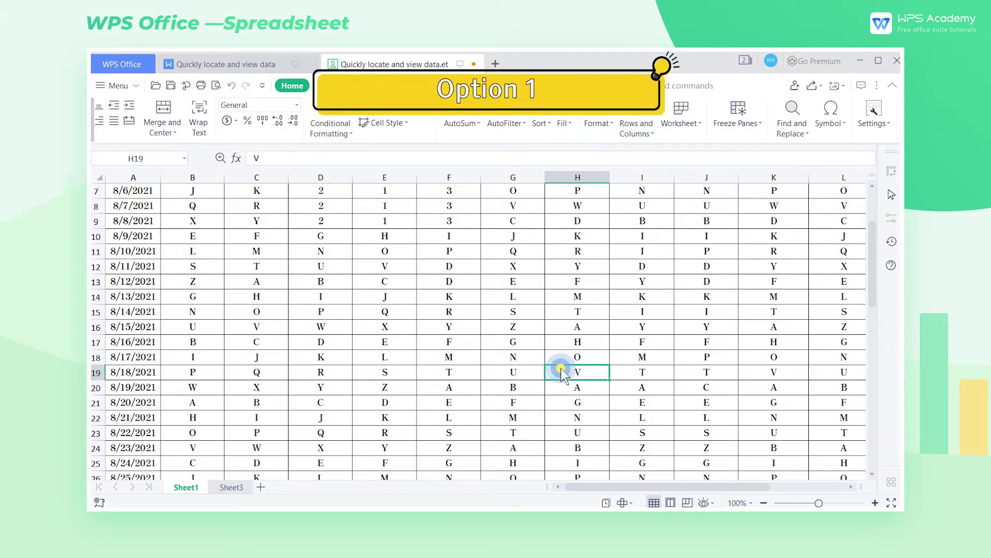
{"action": "key", "text": "ctrl+Home"}
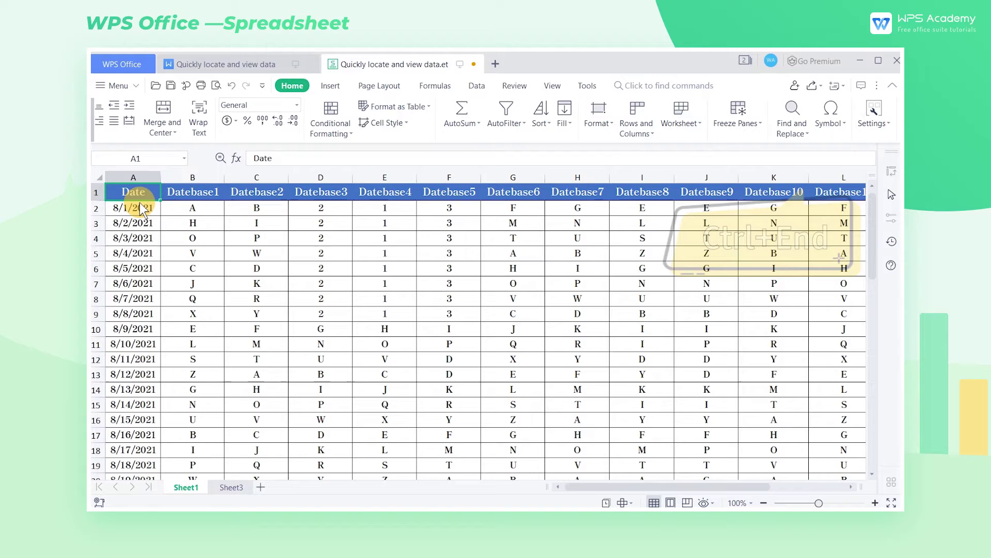
Step: Jump to O56, up column O, left to A1, down to column A's last date, then right to O56
{"action": "key", "text": "ctrl+End"}
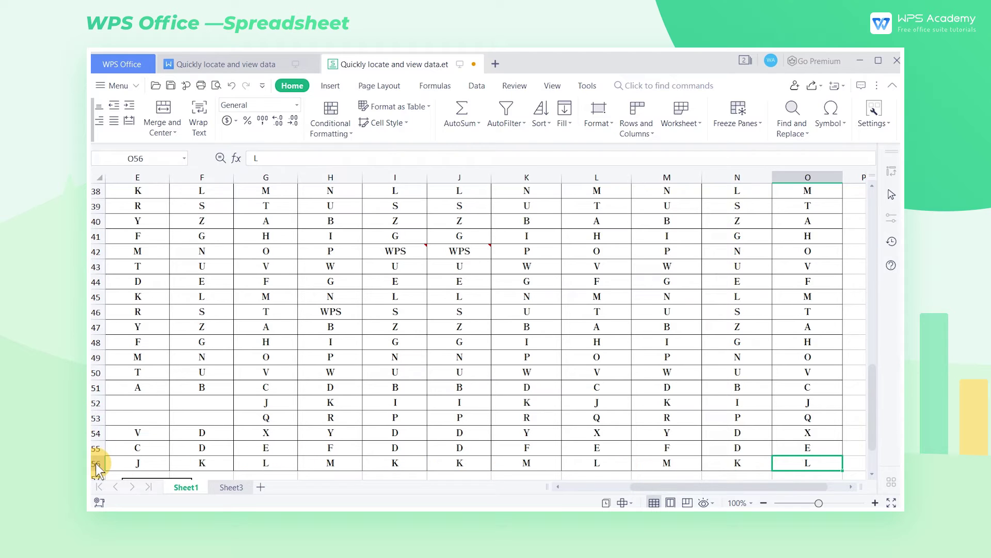
{"action": "key", "text": "ctrl+Up"}
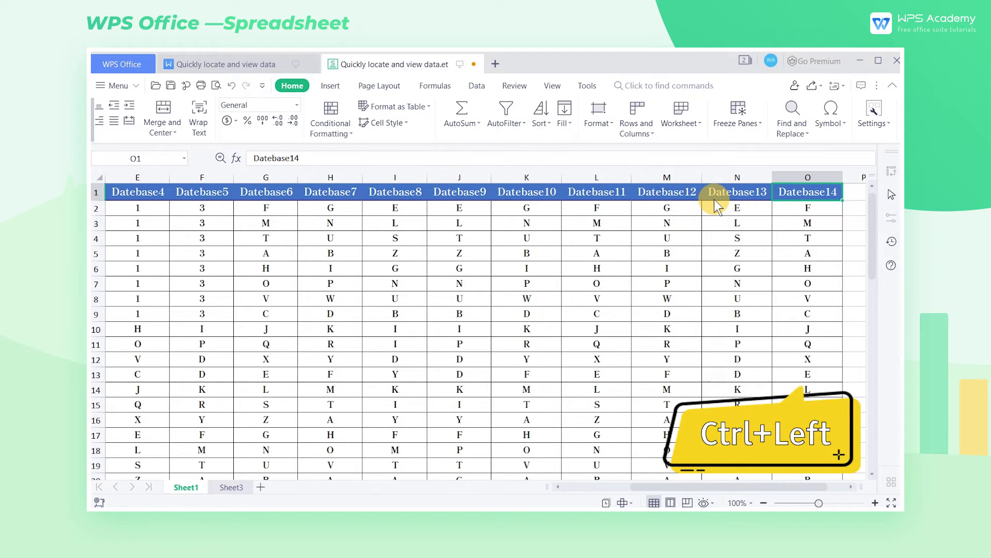
{"action": "key", "text": "ctrl+Left"}
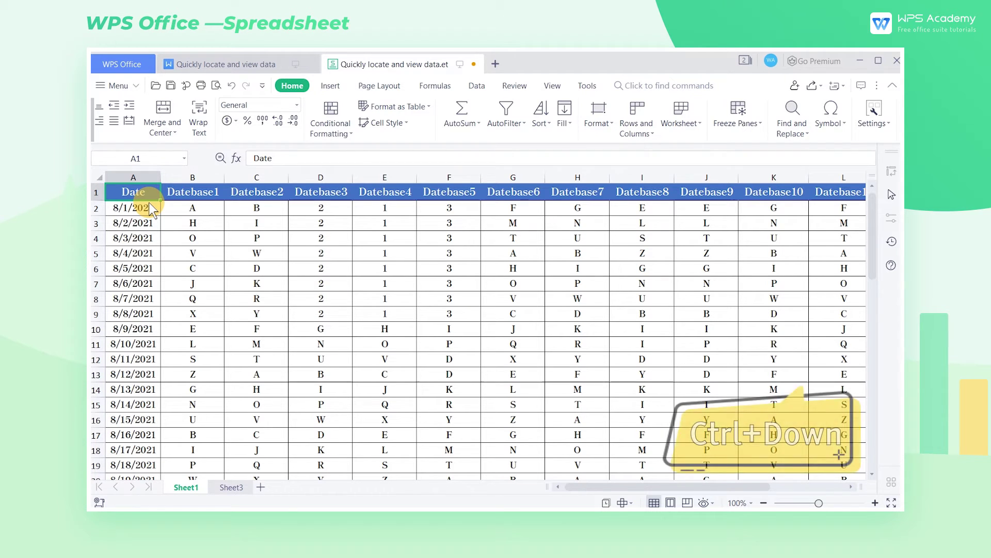
{"action": "key", "text": "ctrl+Down"}
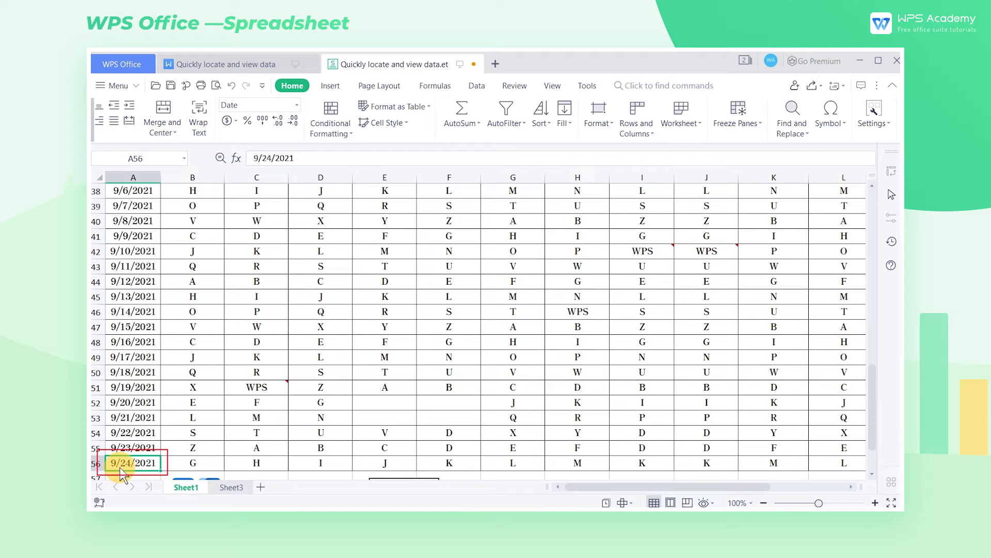
{"action": "key", "text": "ctrl+Right"}
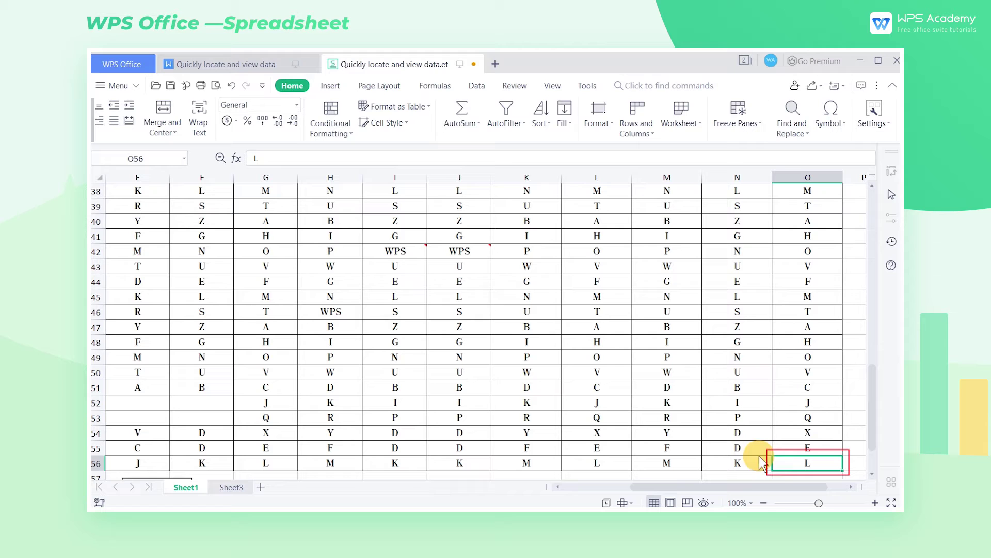
Step: Return to A1, go to H46 through the Name Box, then enter the address C11:H22
{"action": "scroll", "coordinate": [651, 423], "scroll_direction": "up", "scroll_amount": 1}
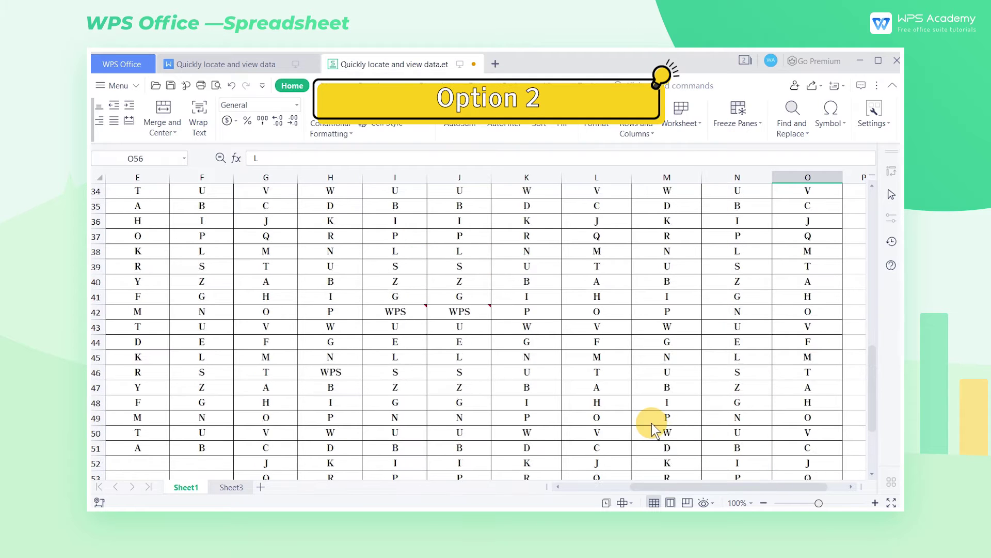
{"action": "key", "text": "ctrl+Home"}
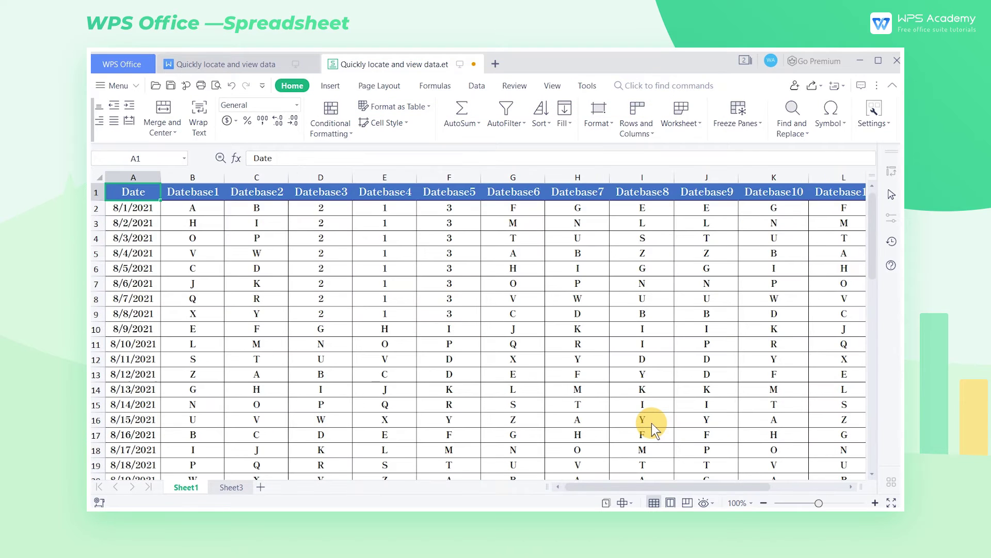
{"action": "left_click", "coordinate": [158, 158]}
{"action": "type", "text": "H46"}
{"action": "key", "text": "Return"}
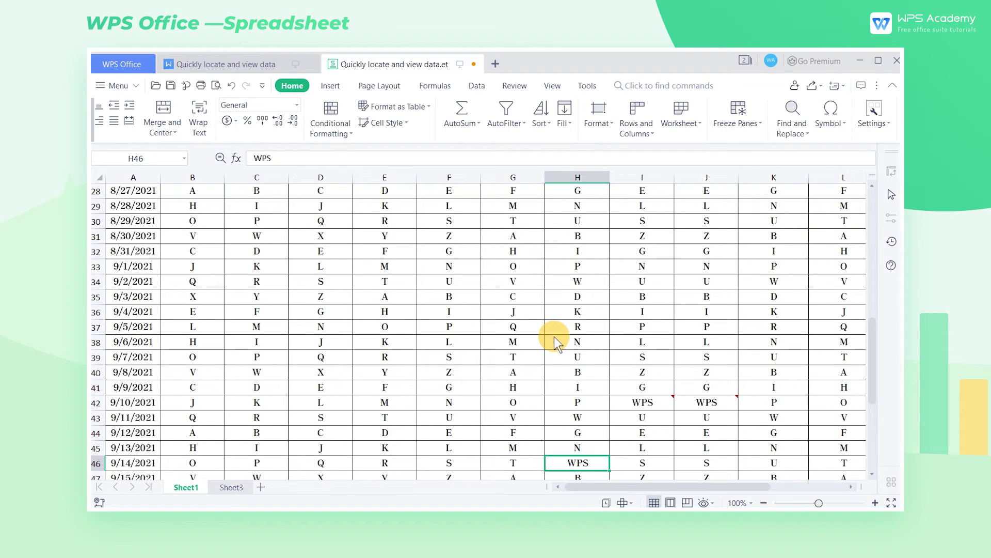
{"action": "scroll", "coordinate": [563, 285], "scroll_direction": "down", "scroll_amount": 1}
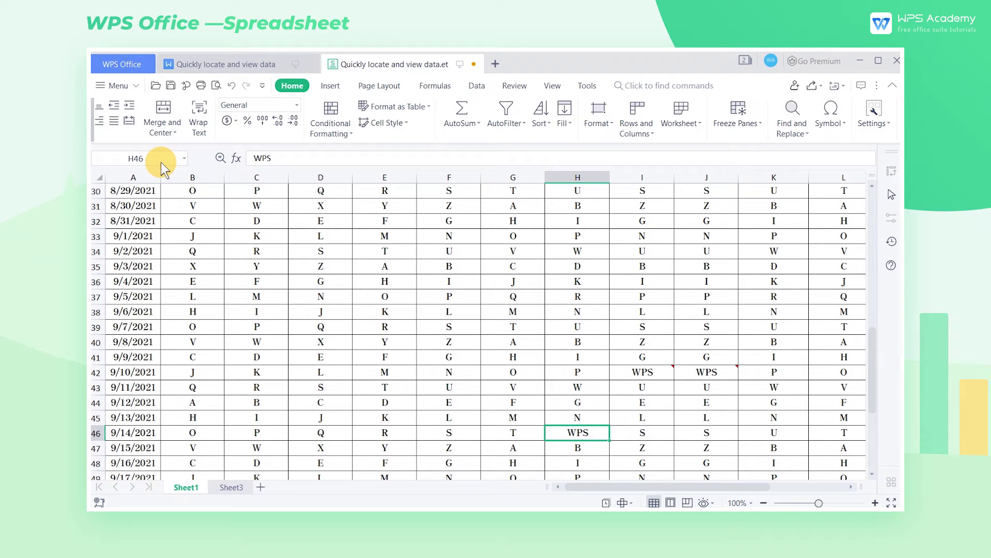
{"action": "type", "text": "C11:H22"}
Step: Confirm the C11:H22 selection, then select A3, B4 and C6 together via the Name Box
{"action": "key", "text": "Return"}
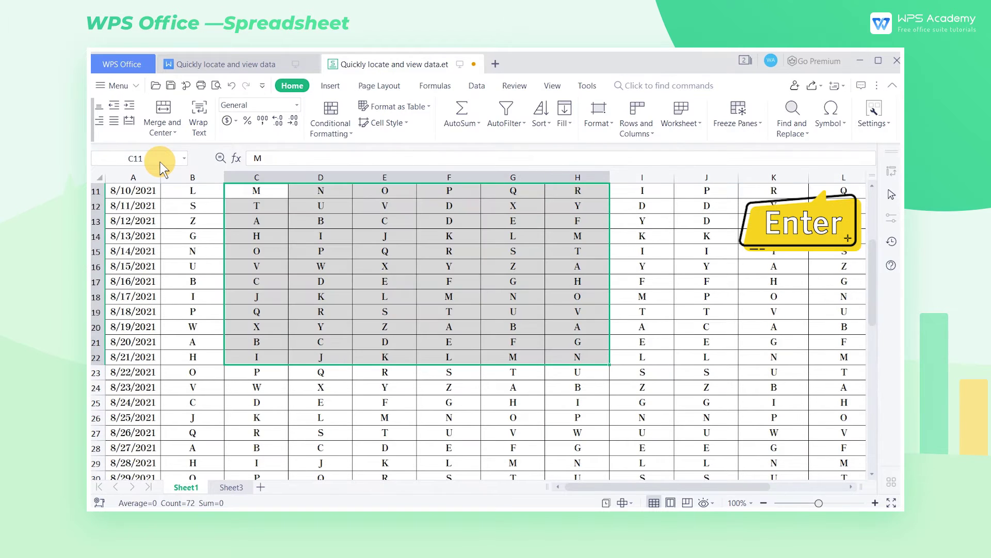
{"action": "scroll", "coordinate": [292, 246], "scroll_direction": "up", "scroll_amount": 2}
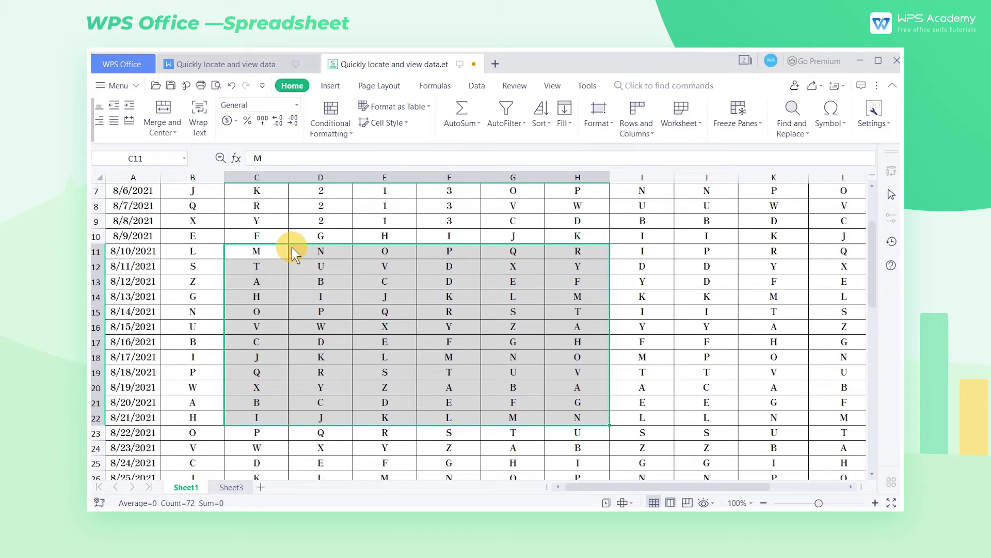
{"action": "left_click", "coordinate": [159, 159]}
{"action": "type", "text": "A"}
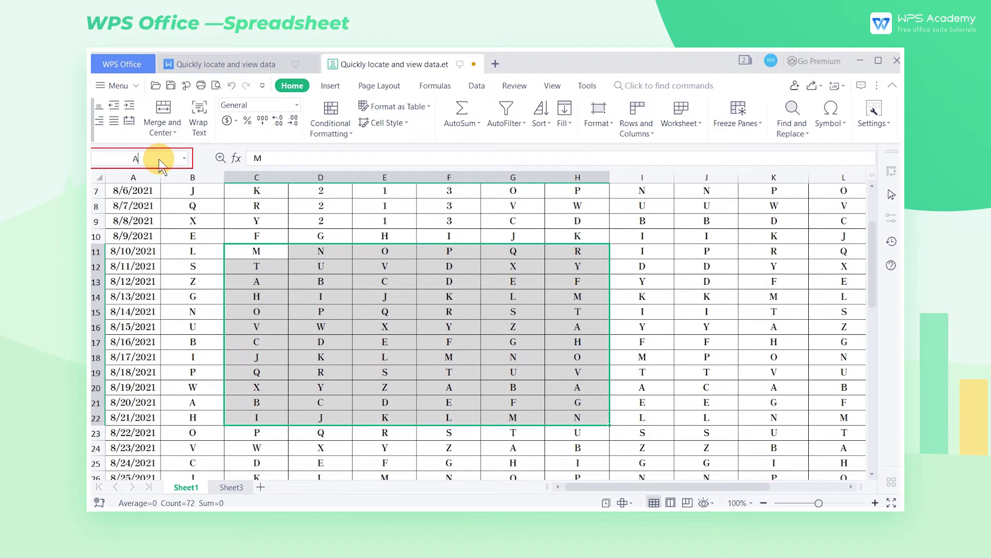
{"action": "type", "text": "3,B4,C6"}
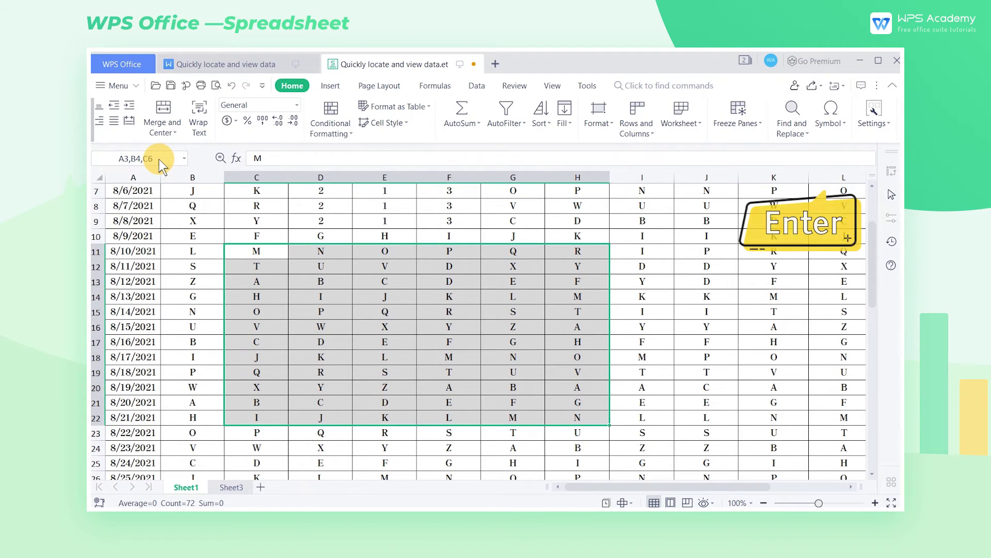
{"action": "key", "text": "Return"}
{"action": "scroll", "coordinate": [191, 253], "scroll_direction": "up", "scroll_amount": 1}
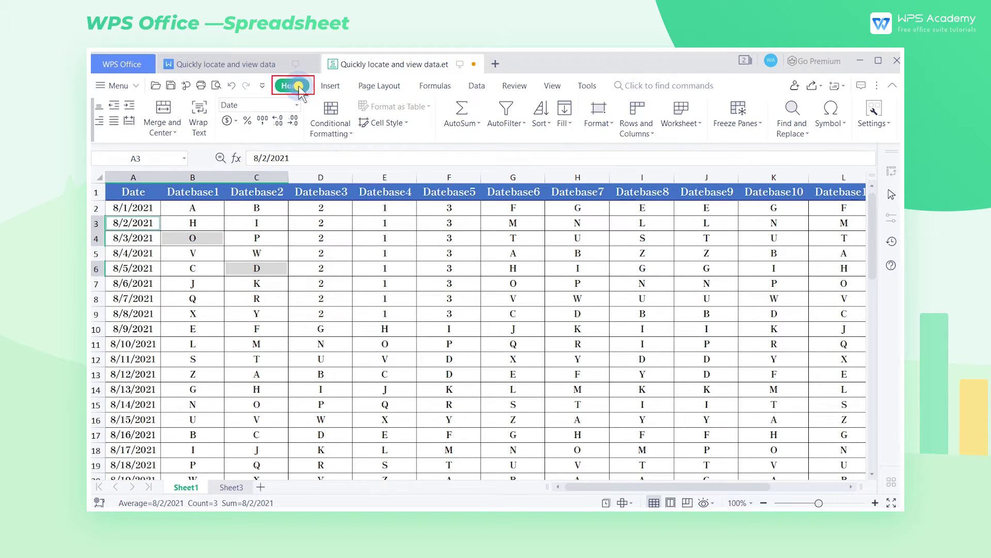
{"action": "left_click", "coordinate": [802, 141]}
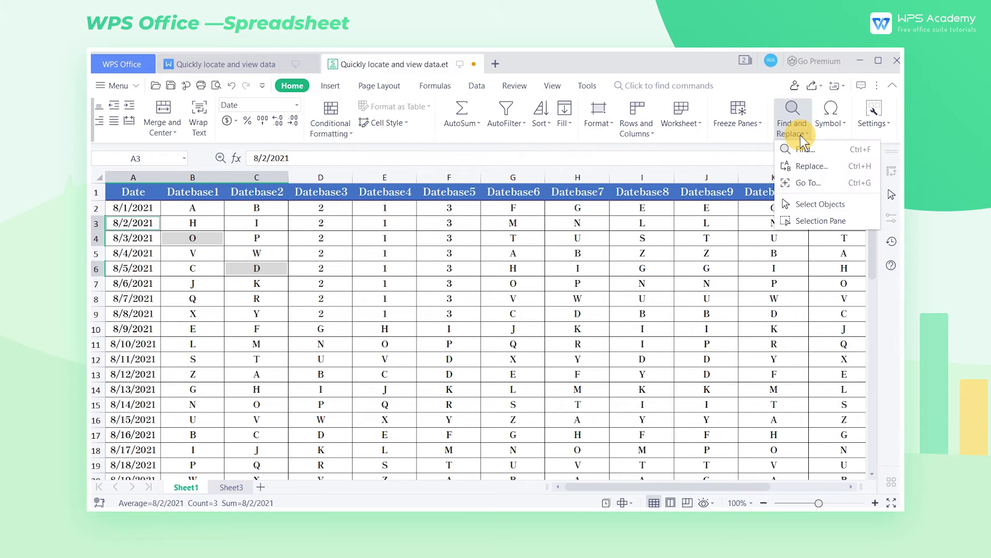
{"action": "left_click", "coordinate": [833, 184]}
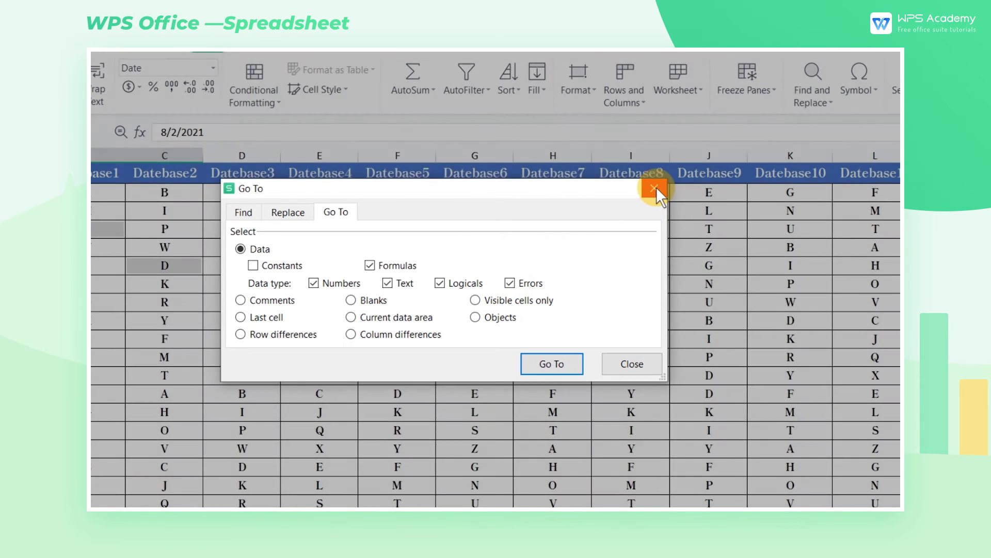
{"action": "left_click", "coordinate": [656, 187]}
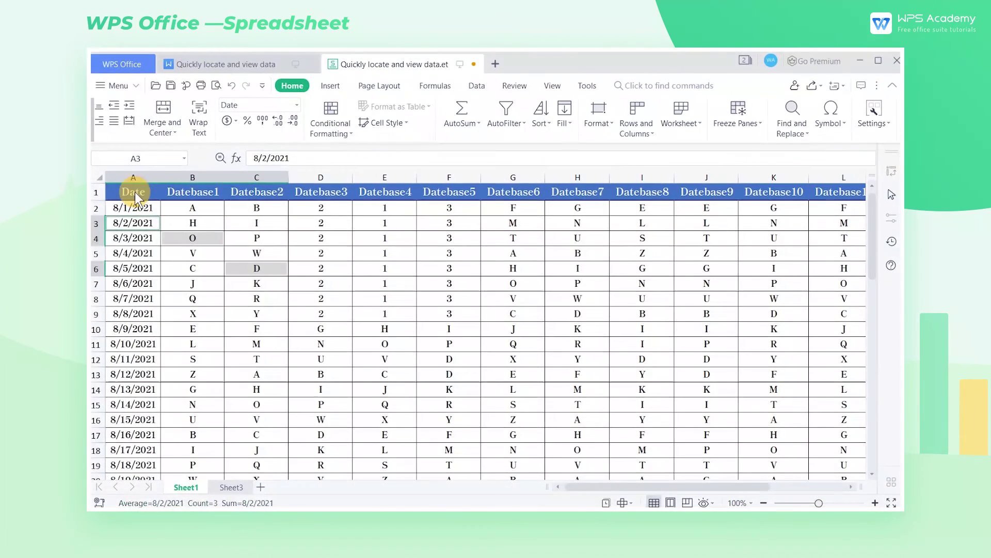
{"action": "left_click", "coordinate": [119, 189]}
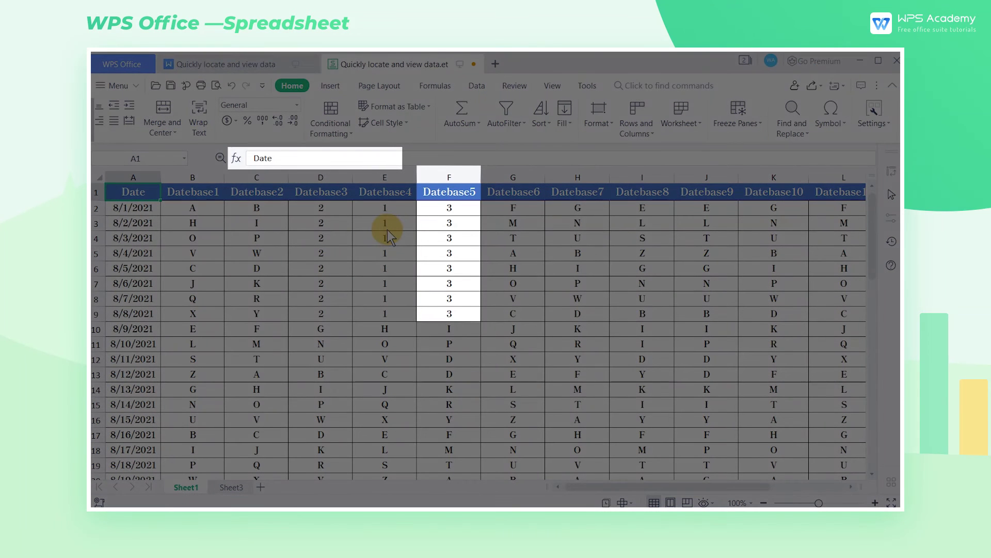
{"action": "left_click", "coordinate": [454, 210]}
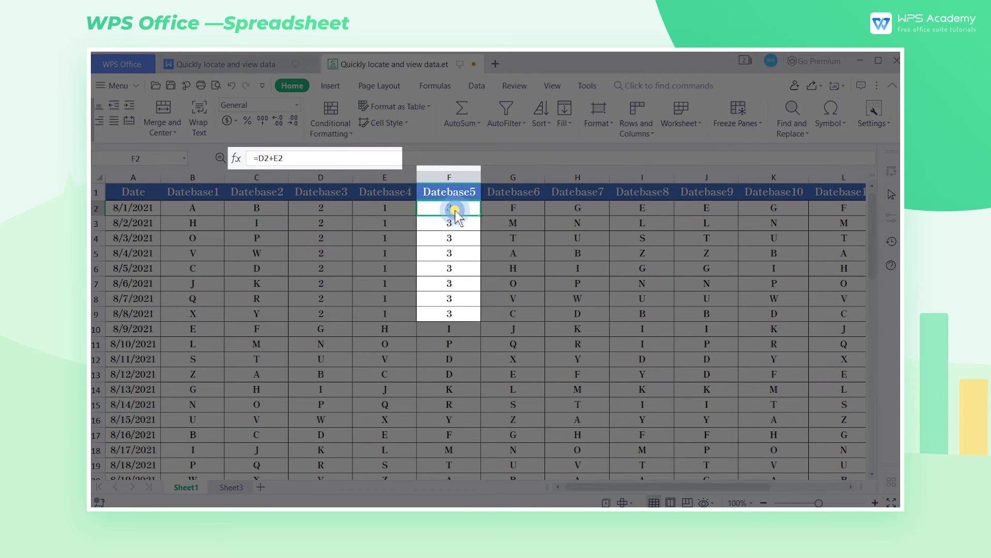
{"action": "left_click", "coordinate": [457, 226]}
{"action": "left_click", "coordinate": [459, 252]}
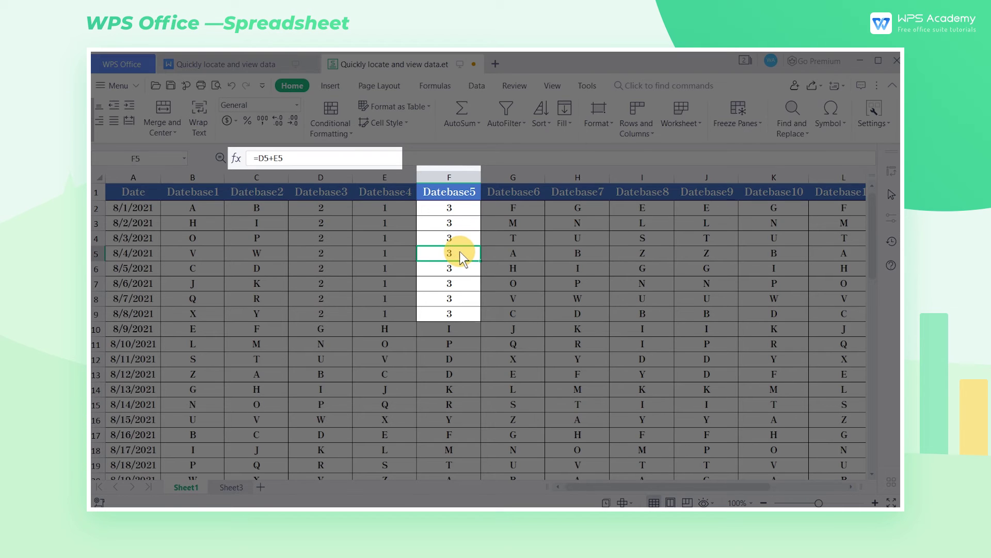
{"action": "left_click", "coordinate": [456, 286]}
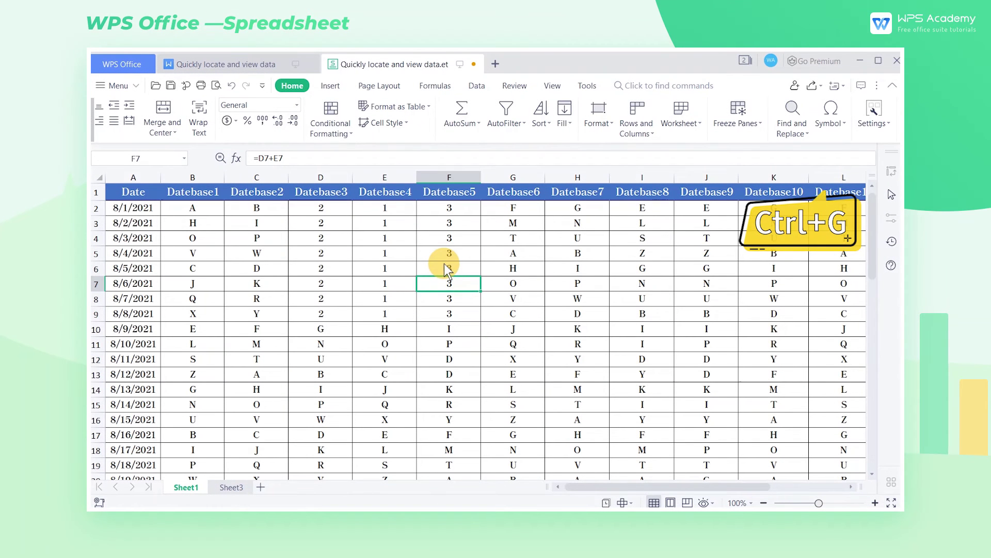
Step: Run Go To with only Constants ticked to select all 828 constant cells
{"action": "key", "text": "ctrl+g"}
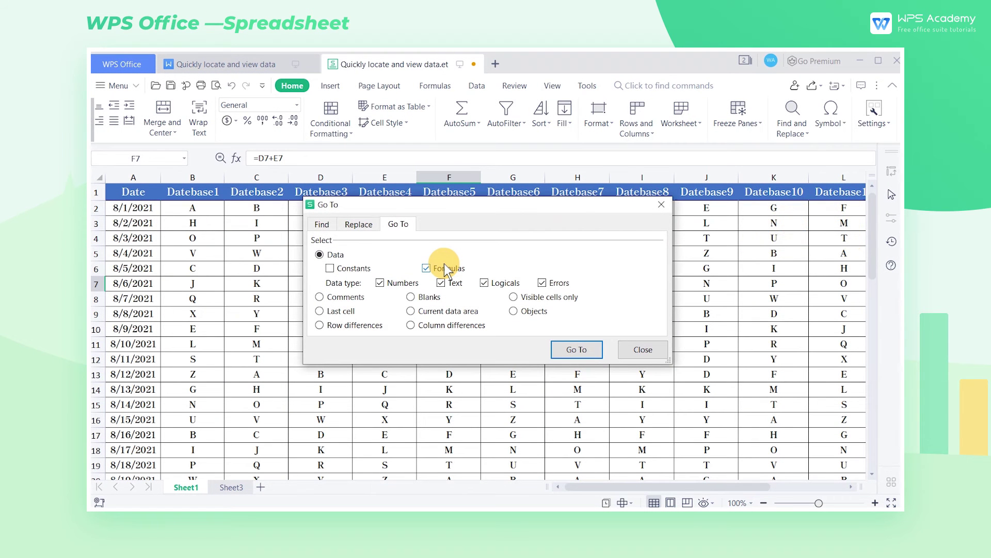
{"action": "left_click", "coordinate": [331, 269]}
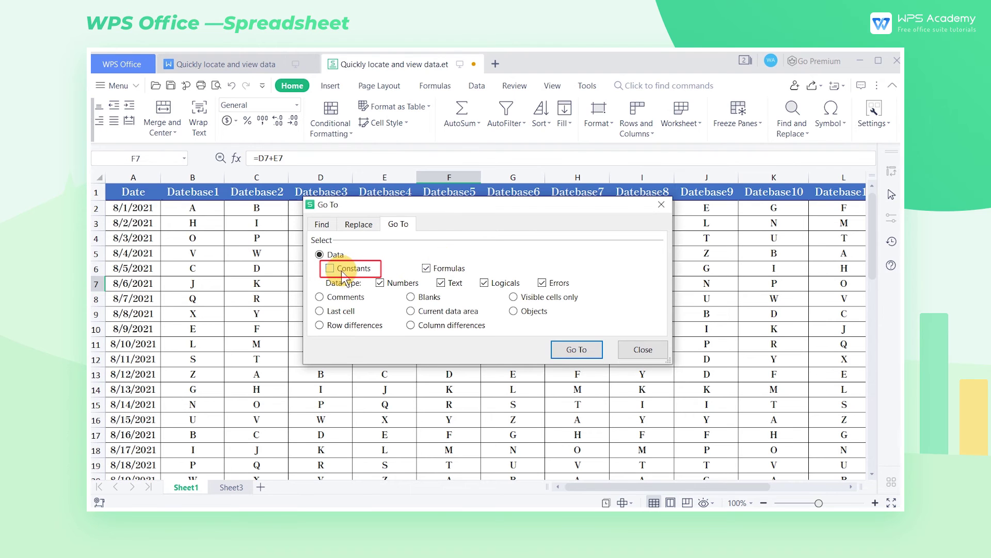
{"action": "left_click", "coordinate": [426, 268]}
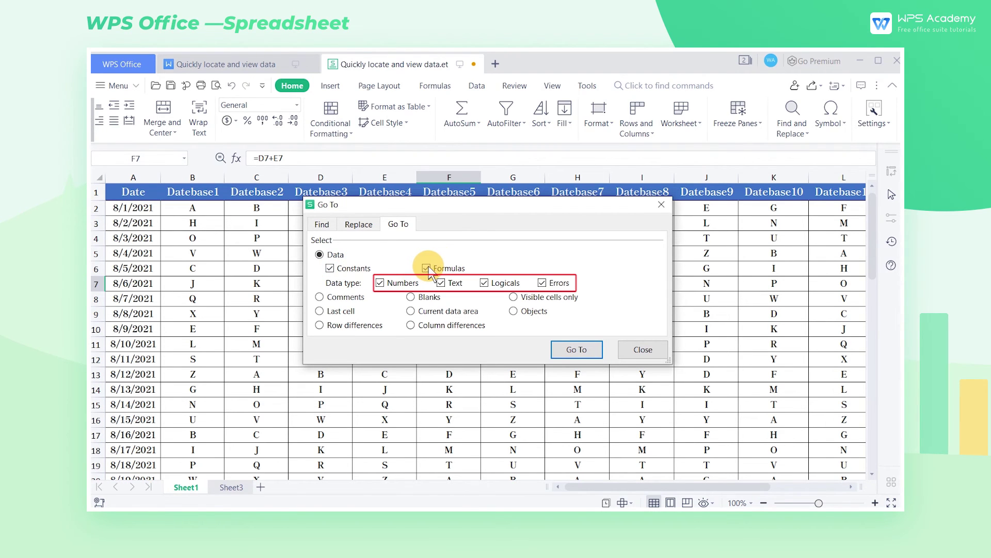
{"action": "left_click", "coordinate": [564, 350]}
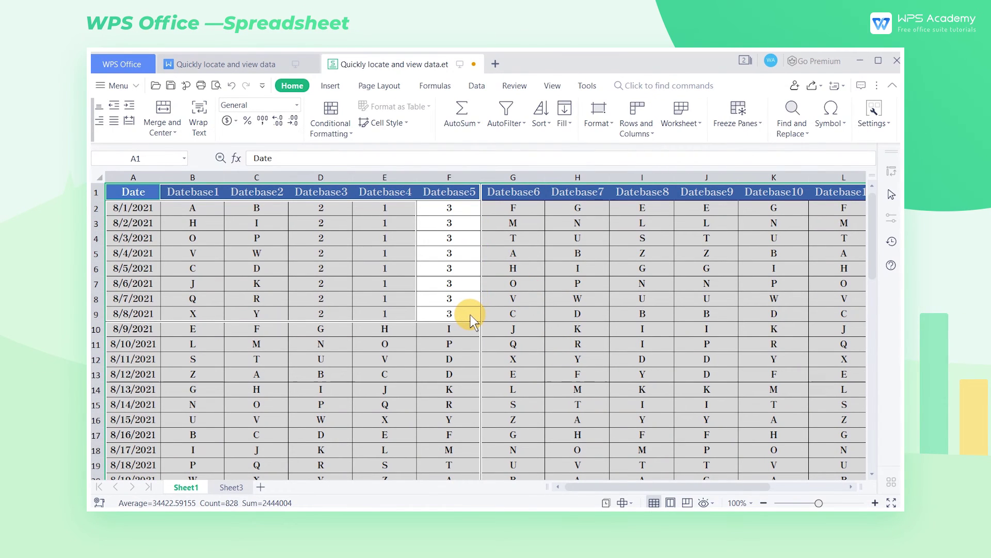
Step: Run Go To with only Formulas ticked to select just the formula cells F2:F9
{"action": "left_click", "coordinate": [438, 211]}
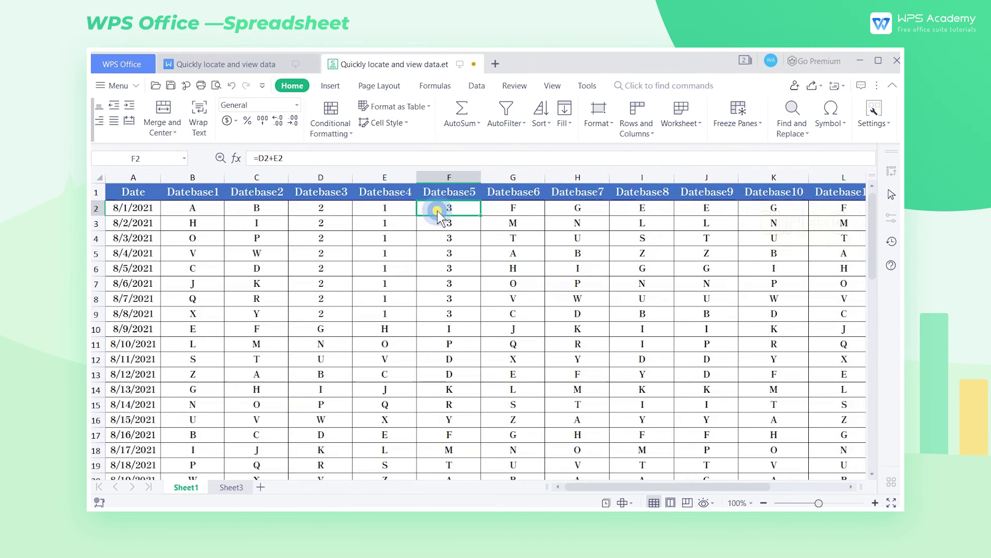
{"action": "key", "text": "ctrl+g"}
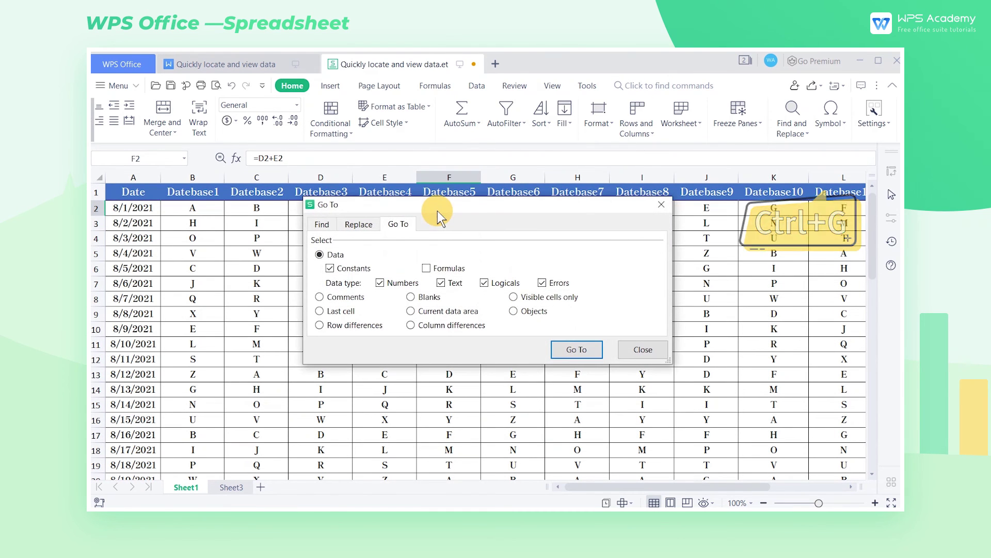
{"action": "left_click", "coordinate": [331, 267]}
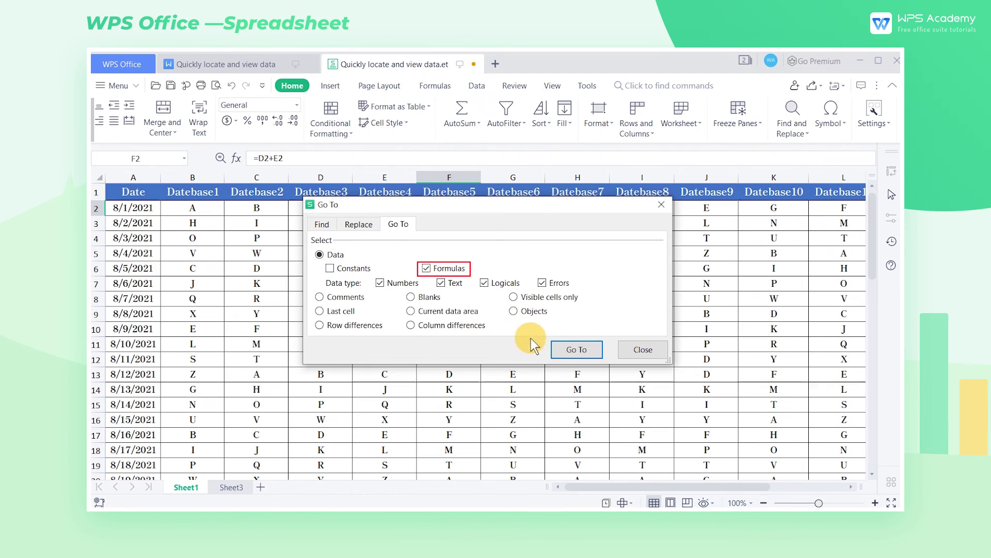
{"action": "left_click", "coordinate": [554, 347]}
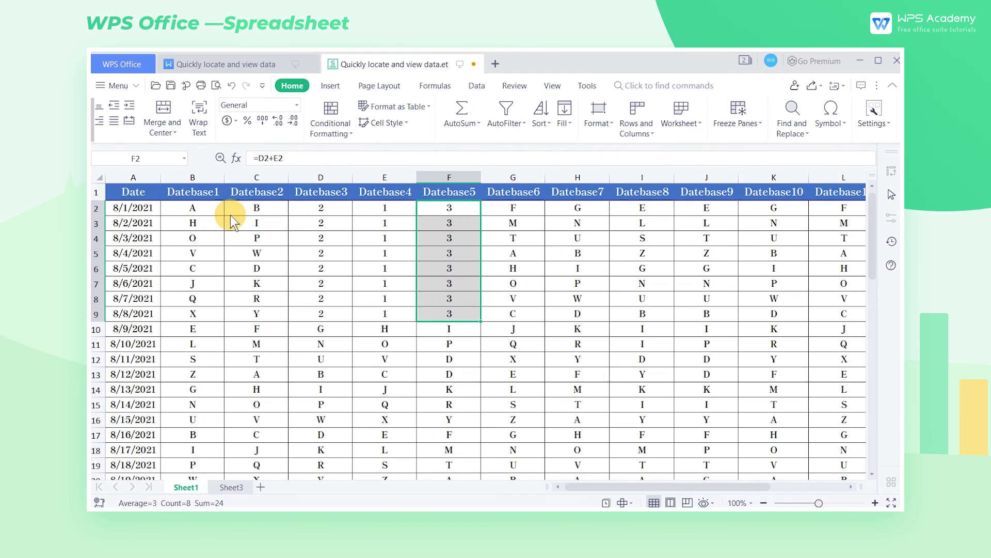
{"action": "left_click", "coordinate": [138, 197]}
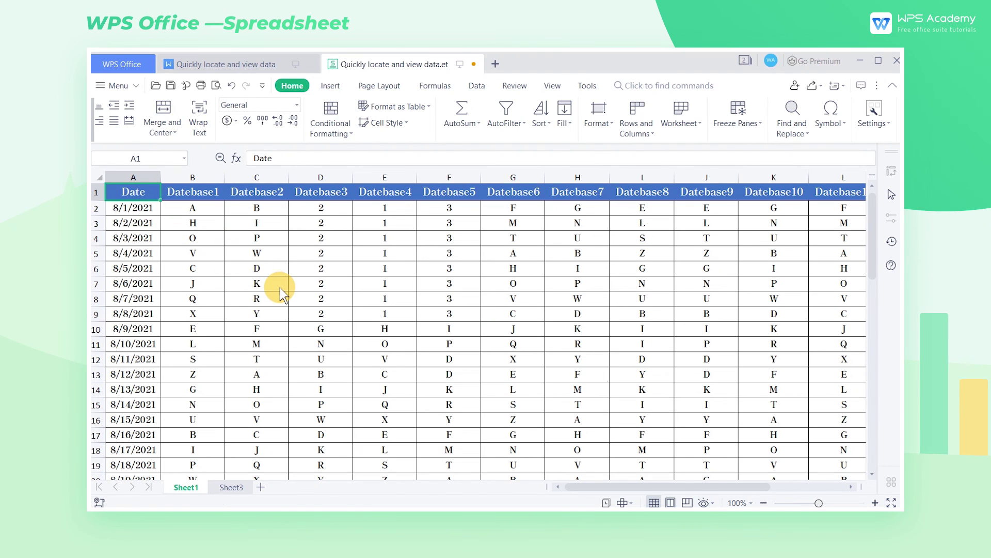